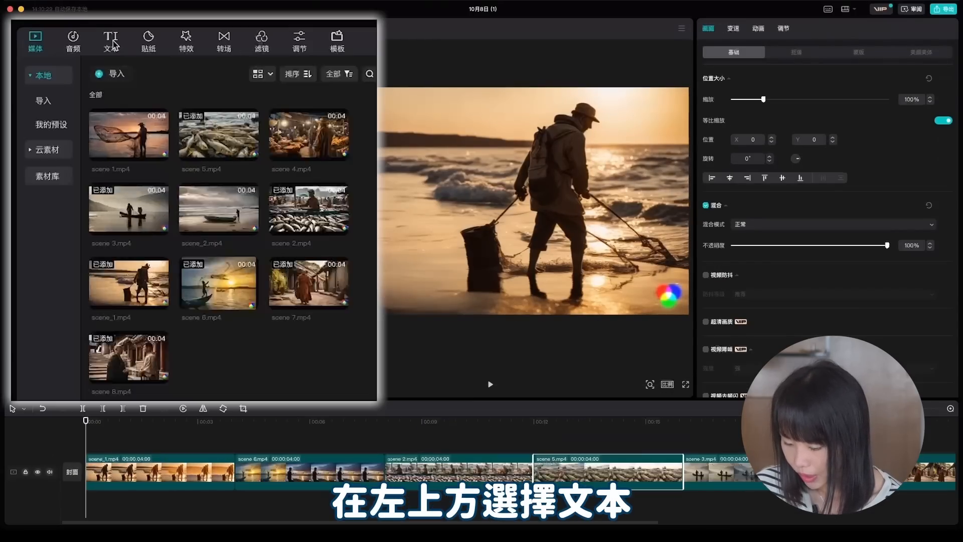
Add a default text clip at the timeline start and replace its text with only the script's opening sentence
{"action": "left_click", "coordinate": [80, 25]}
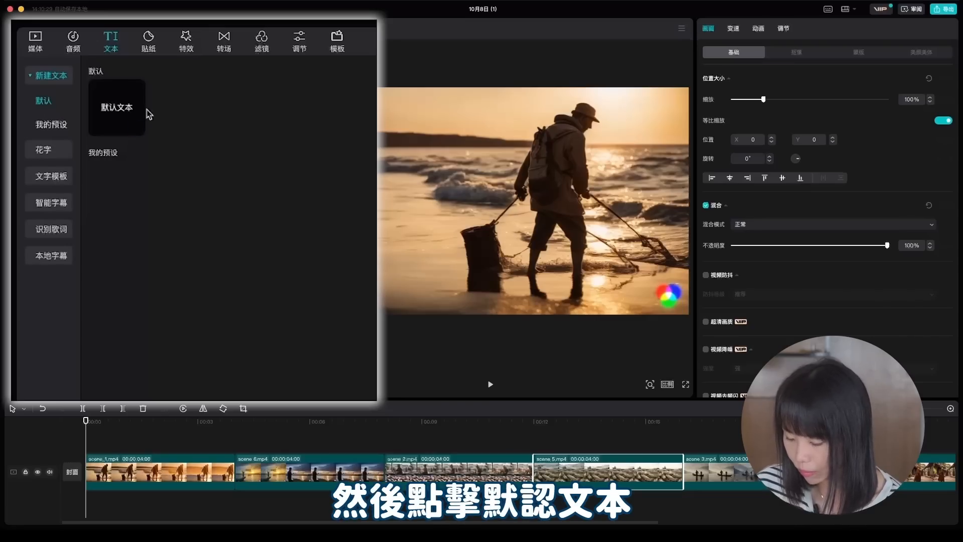
{"action": "left_click", "coordinate": [135, 129]}
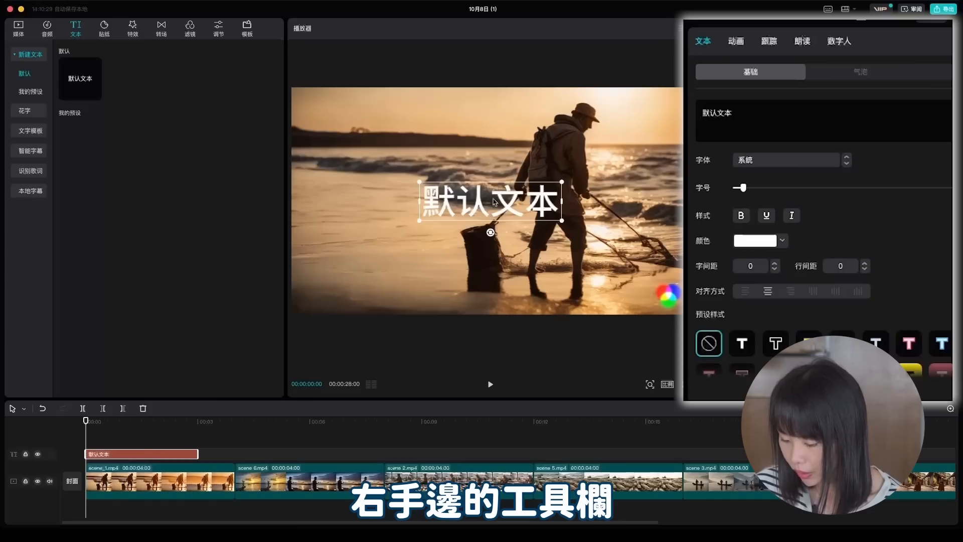
{"action": "left_click", "coordinate": [761, 105]}
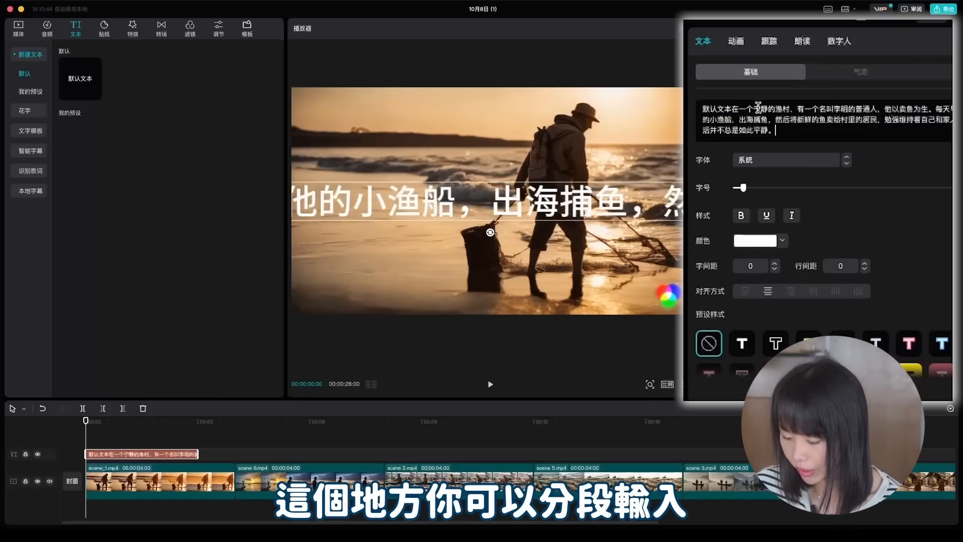
{"action": "left_click_drag", "start_coordinate": [727, 108], "coordinate": [702, 108]}
{"action": "key", "text": "BackSpace"}
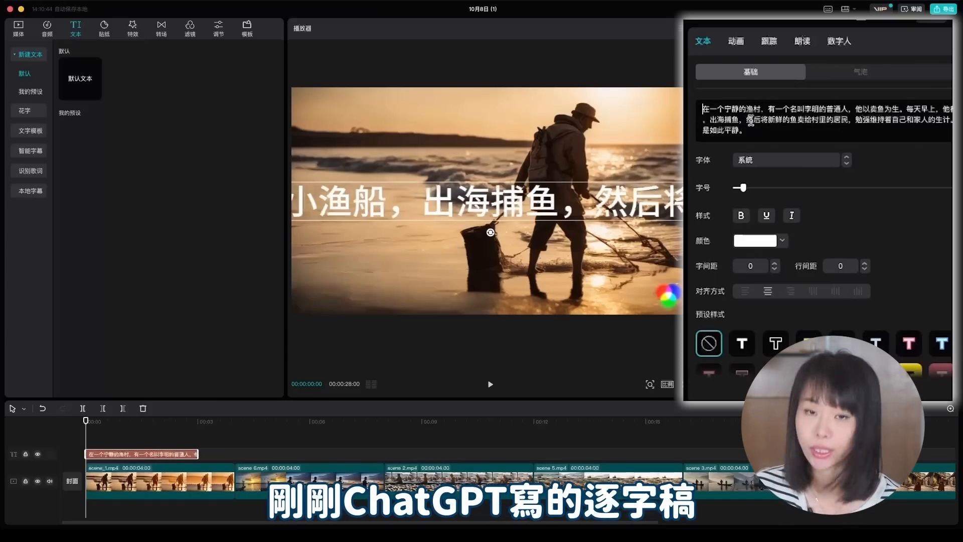
{"action": "key", "text": "ctrl+a"}
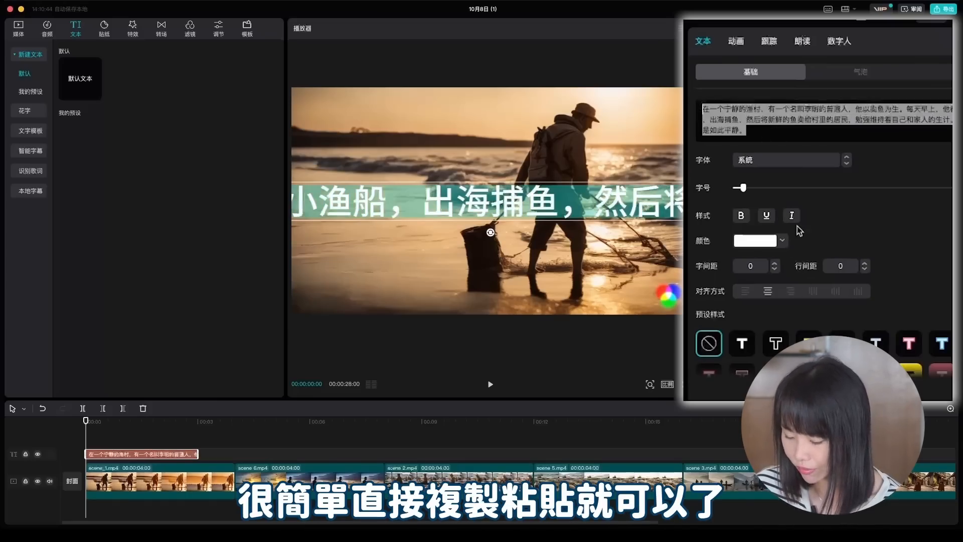
{"action": "left_click_drag", "start_coordinate": [906, 108], "coordinate": [917, 130]}
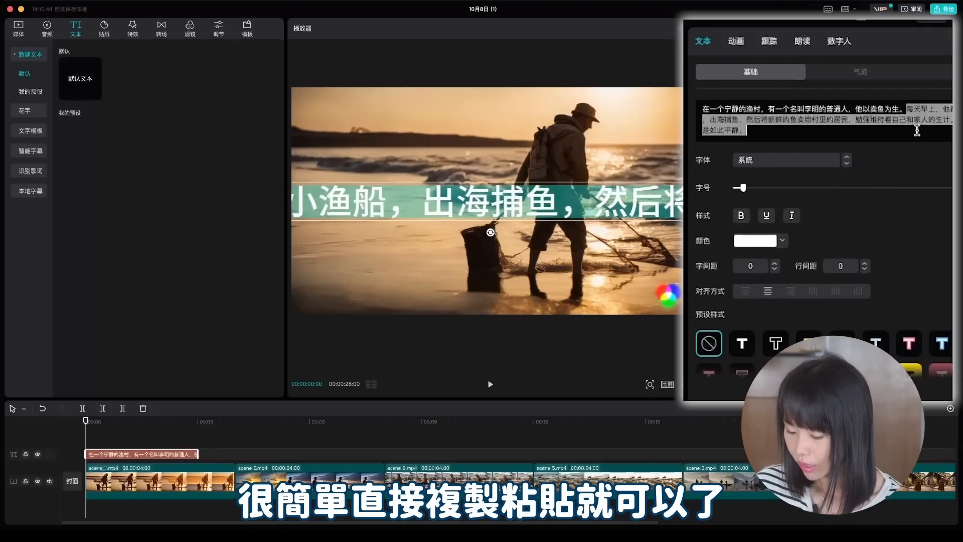
{"action": "key", "text": "super+x"}
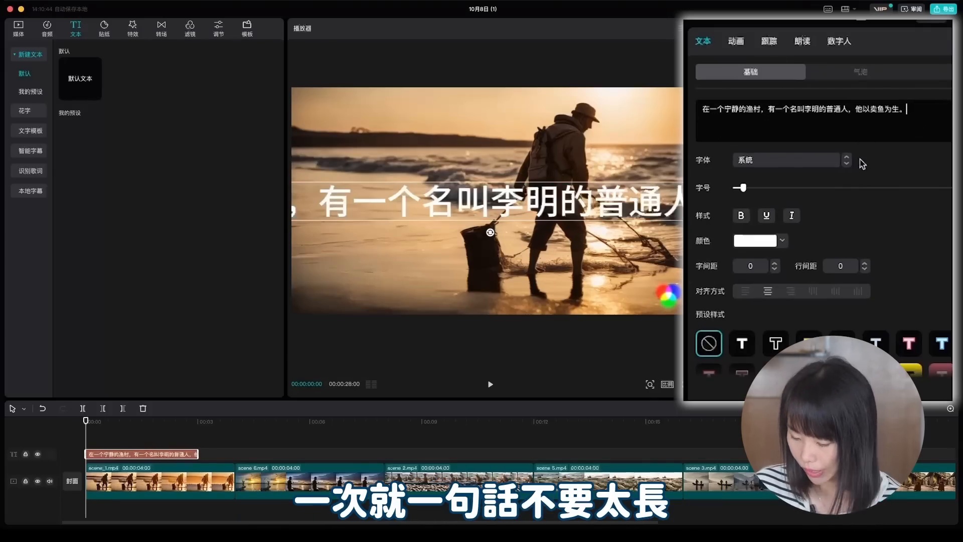
Lower the opening subtitle's opacity and reduce its font size so the whole sentence fits across the frame
{"action": "scroll", "coordinate": [803, 201], "scroll_direction": "down", "scroll_amount": 10}
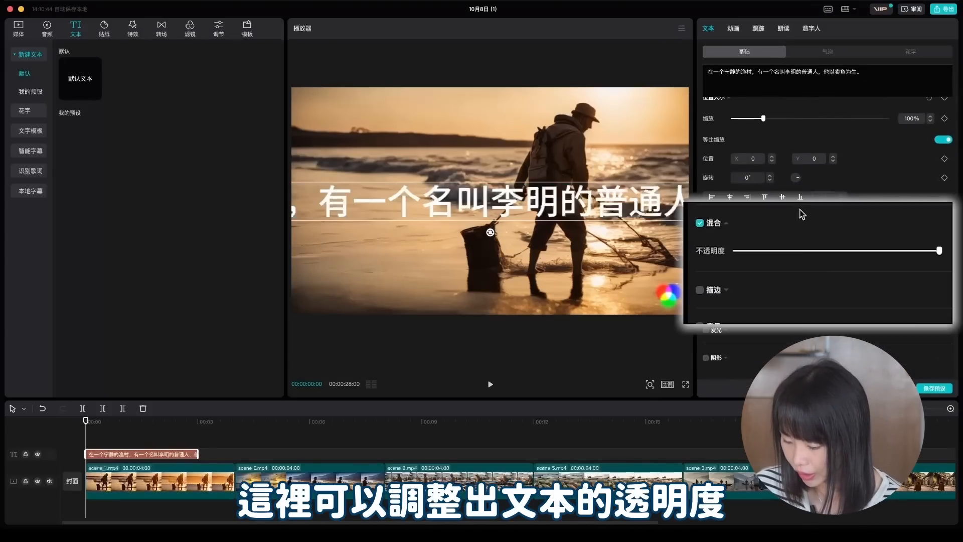
{"action": "left_click_drag", "start_coordinate": [939, 251], "coordinate": [828, 251]}
{"action": "scroll", "coordinate": [822, 215], "scroll_direction": "up", "scroll_amount": 10}
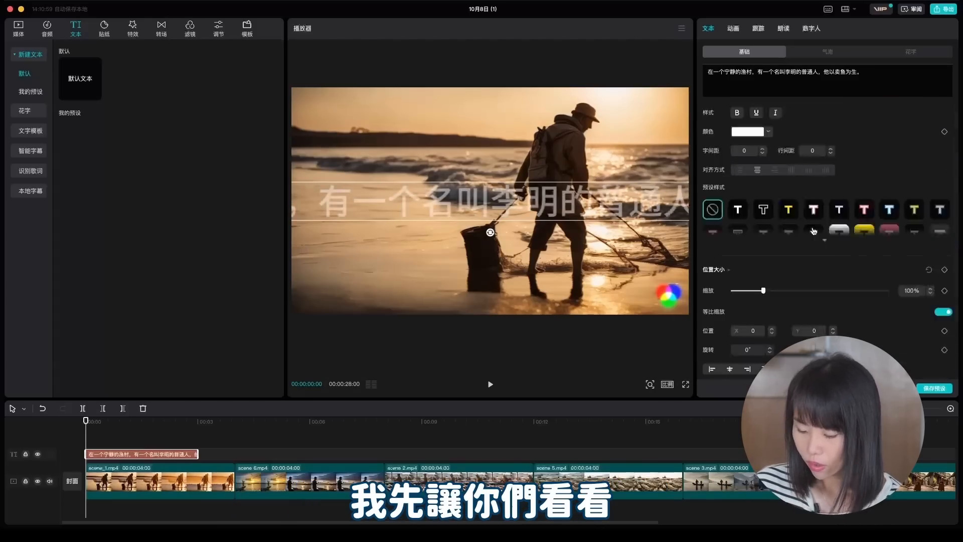
{"action": "left_click_drag", "start_coordinate": [738, 140], "coordinate": [732, 139]}
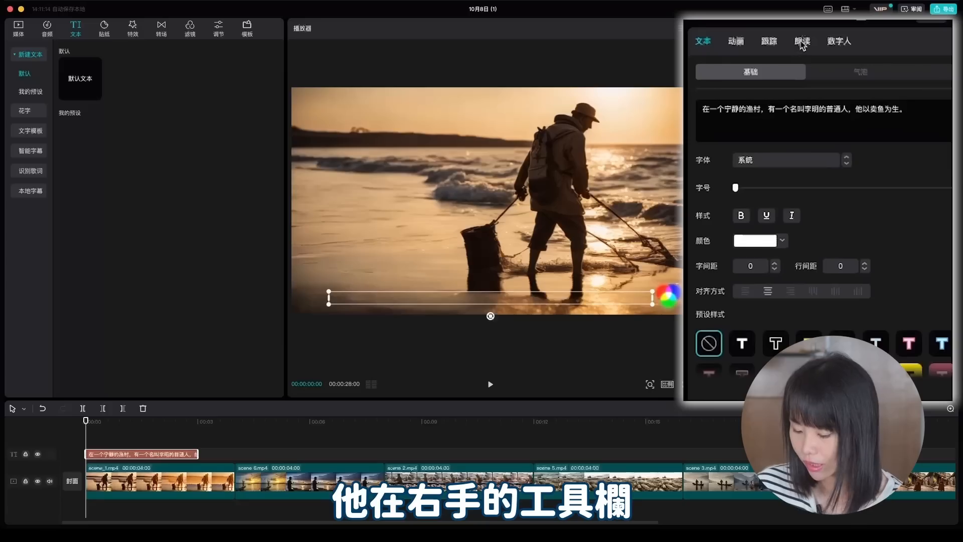
Preview several read-aloud voices such as 歌唱女王, and generate the opening subtitle's voiceover with 知性女声
{"action": "left_click", "coordinate": [803, 43]}
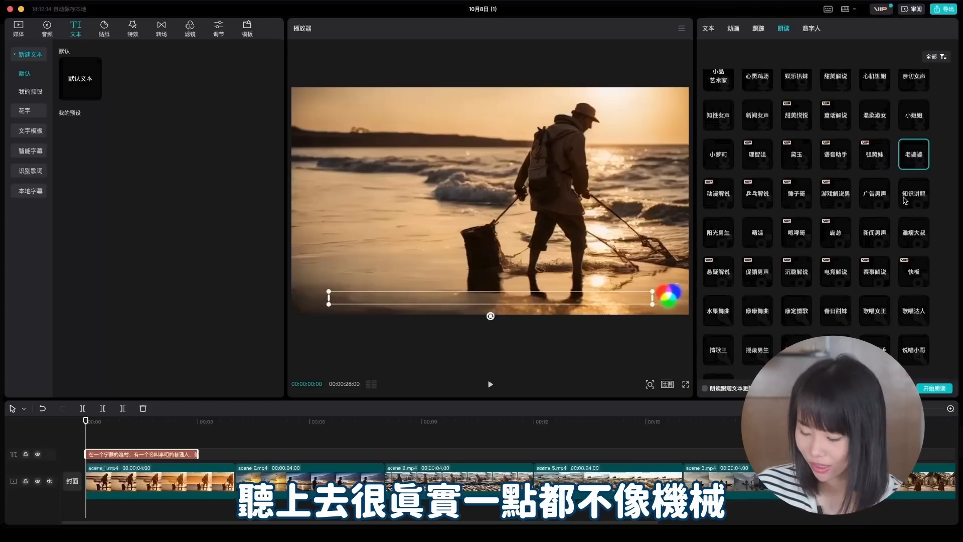
{"action": "scroll", "coordinate": [905, 201], "scroll_direction": "down", "scroll_amount": 1}
{"action": "left_click", "coordinate": [863, 285]}
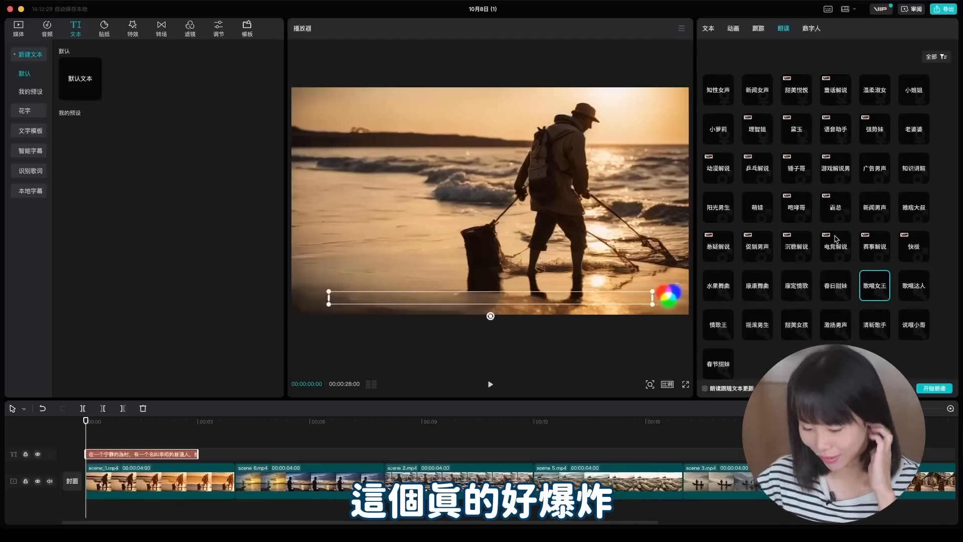
{"action": "left_click", "coordinate": [727, 292]}
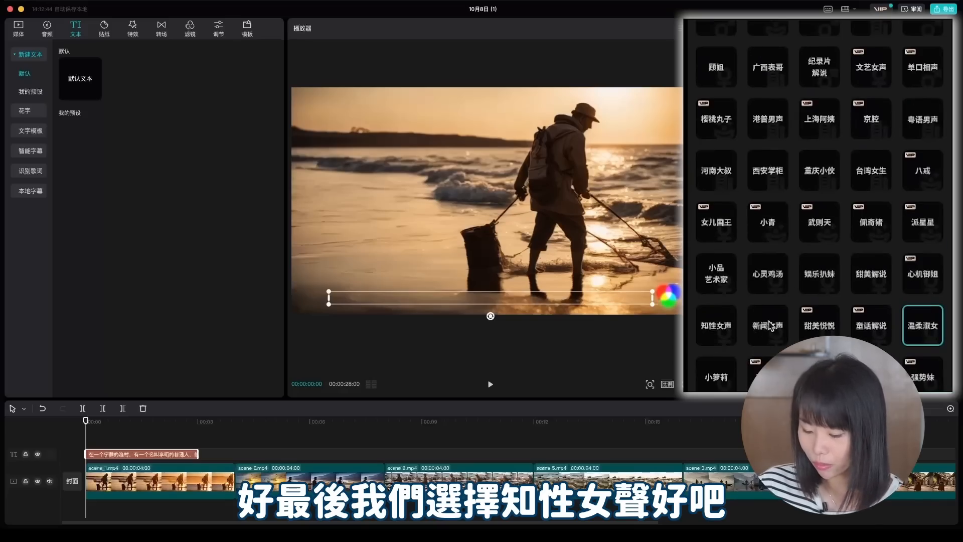
{"action": "left_click", "coordinate": [705, 336]}
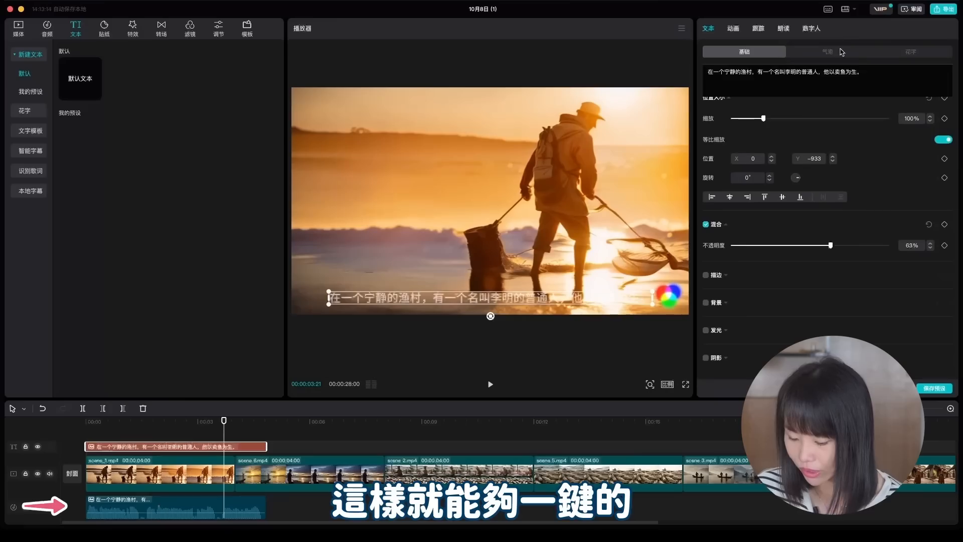
Set the opening subtitle's font to 新青年体 and its opacity to 100%, with a white background behind black text
{"action": "left_click", "coordinate": [843, 50]}
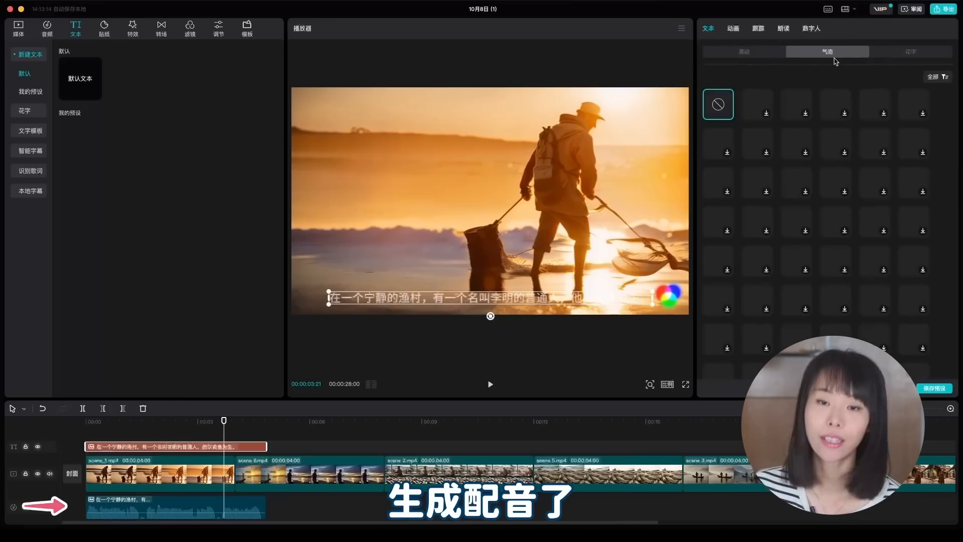
{"action": "left_click", "coordinate": [763, 52]}
{"action": "left_click", "coordinate": [735, 29]}
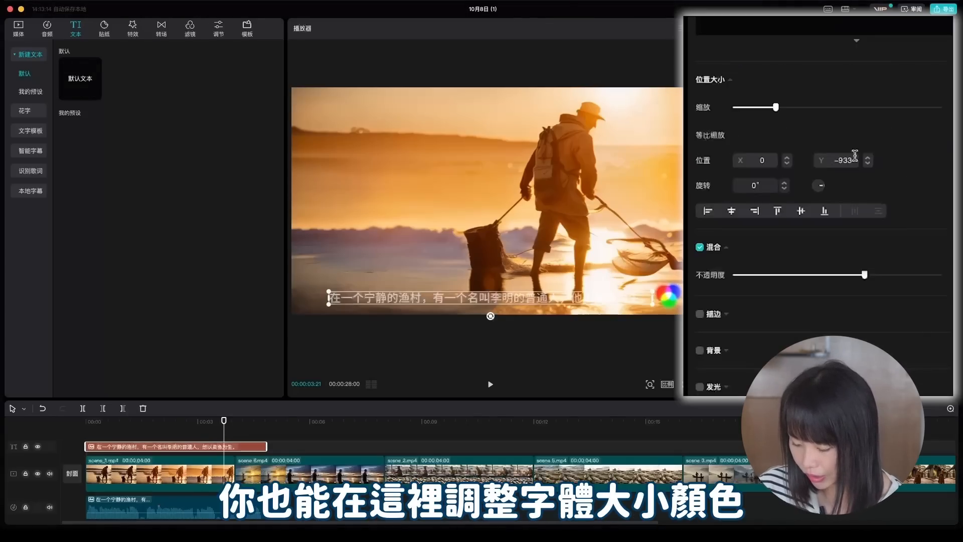
{"action": "scroll", "coordinate": [857, 156], "scroll_direction": "up", "scroll_amount": 5}
{"action": "scroll", "coordinate": [859, 205], "scroll_direction": "down", "scroll_amount": 5}
{"action": "scroll", "coordinate": [789, 129], "scroll_direction": "up", "scroll_amount": 5}
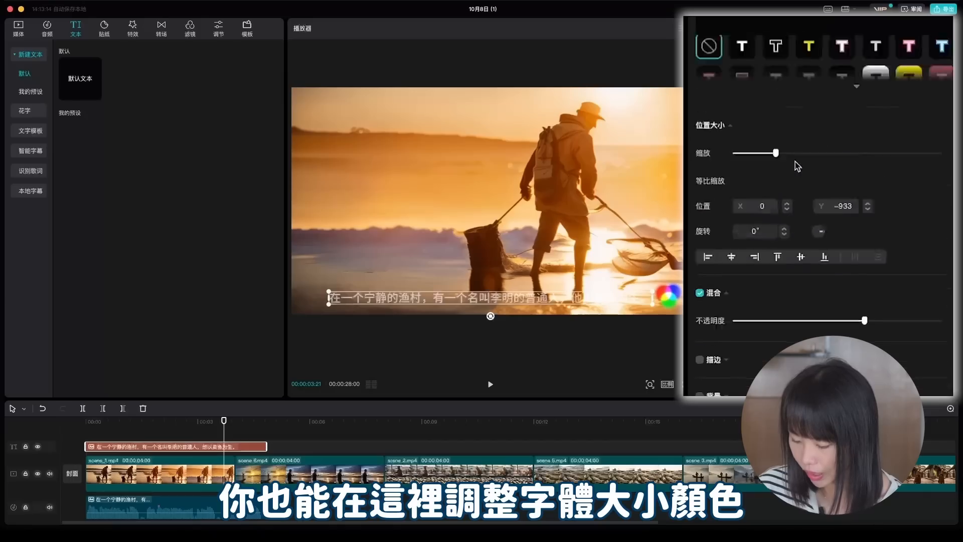
{"action": "left_click", "coordinate": [793, 65]}
{"action": "left_click", "coordinate": [797, 170]}
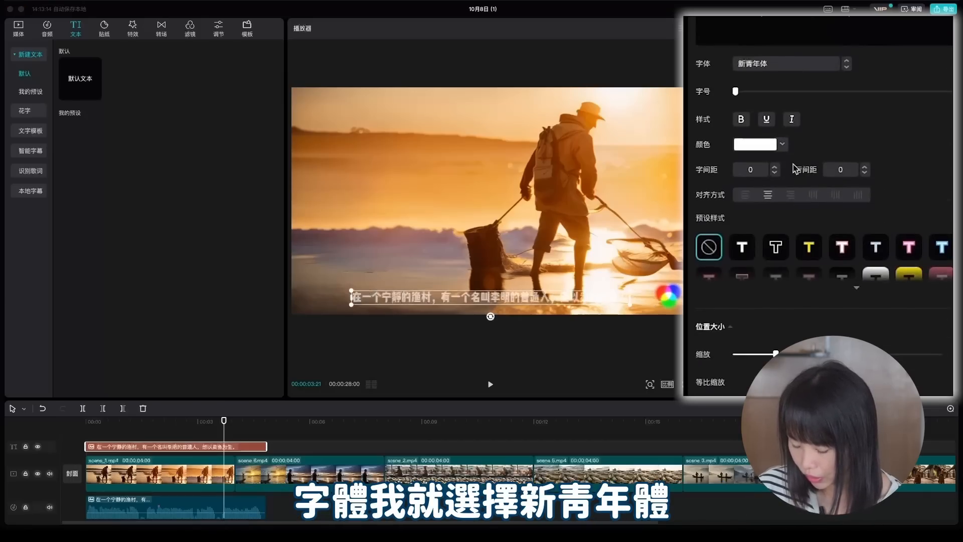
{"action": "scroll", "coordinate": [820, 241], "scroll_direction": "down", "scroll_amount": 4}
{"action": "scroll", "coordinate": [802, 210], "scroll_direction": "up", "scroll_amount": 4}
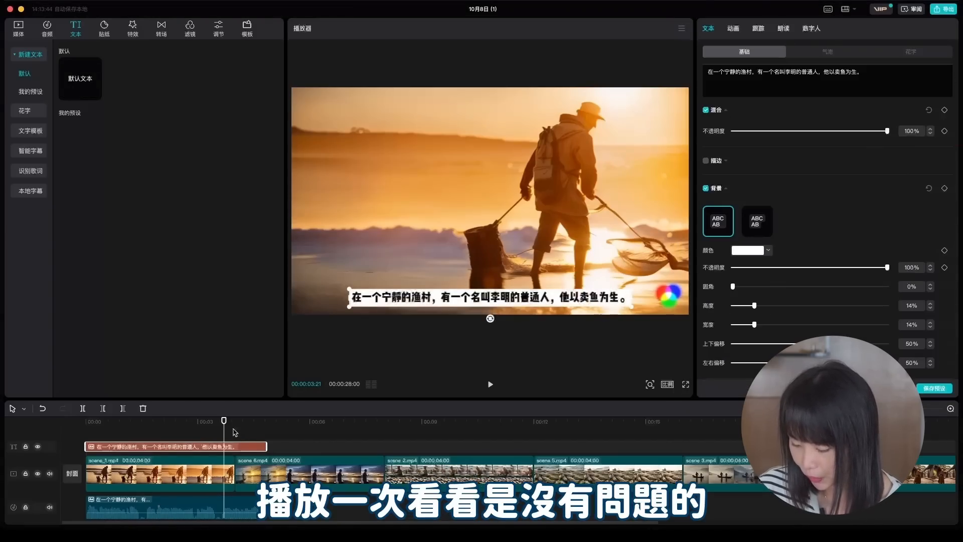
Add the script's next lines as copies of the styled subtitle, starting with 每天早上，他都会带着他的小渔船，出海捕鱼, and generate their voiceovers
{"action": "key", "text": "space"}
{"action": "key", "text": "space"}
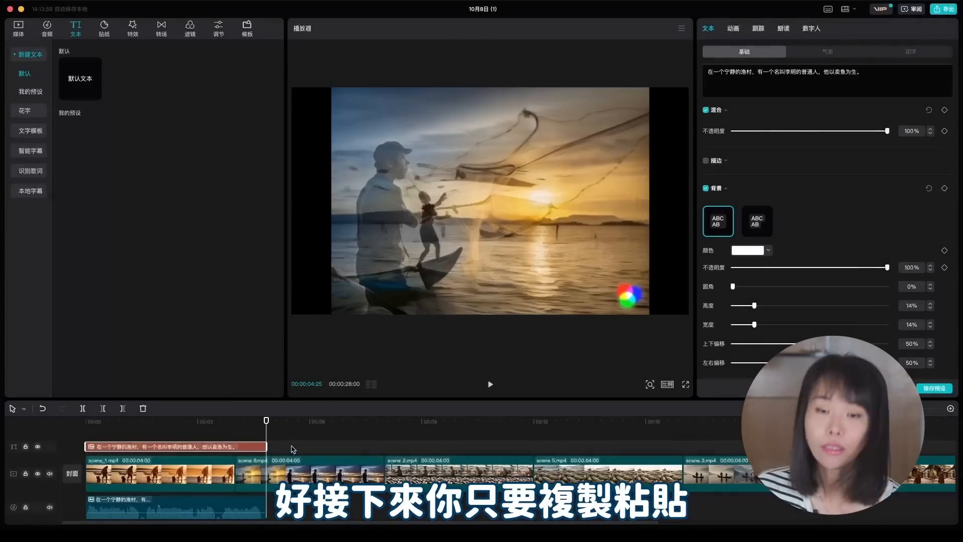
{"action": "right_click", "coordinate": [297, 451]}
{"action": "left_click", "coordinate": [313, 458]}
{"action": "left_click", "coordinate": [792, 72]}
{"action": "key", "text": "super+a"}
{"action": "type", "text": "每天早上，他都会带着他的小渔船，出海捕鱼，然后将新鲜的鱼卖给村里的居民，勉强维持着自己和家人的生计。"}
{"action": "left_click", "coordinate": [822, 71]}
{"action": "key", "text": "Return"}
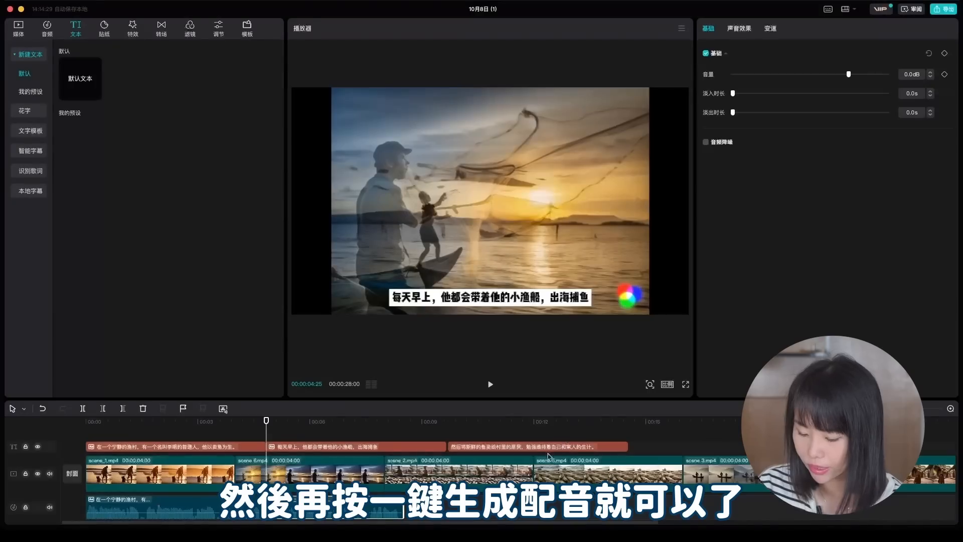
{"action": "left_click", "coordinate": [531, 447]}
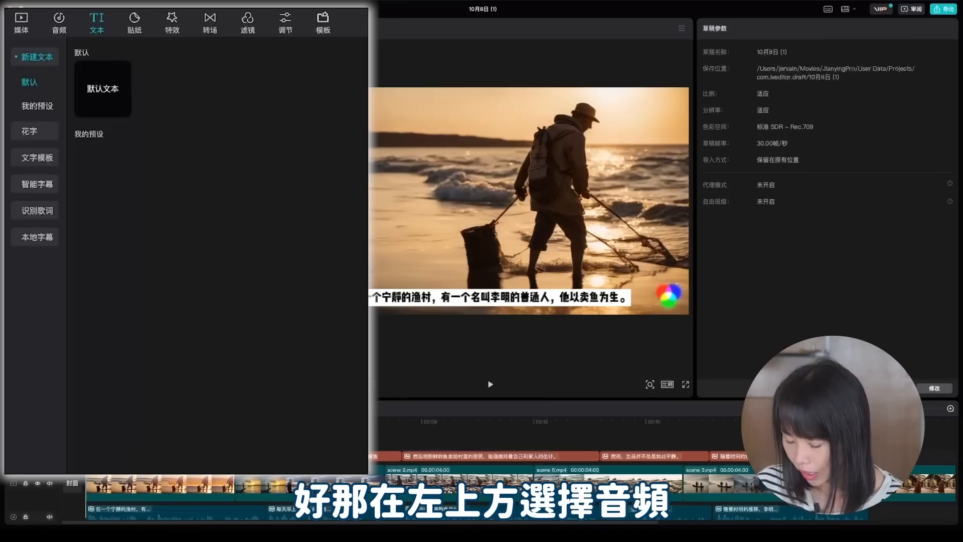
Browse the background music library's mood categories, including 影视, 伤感 and 舒缓
{"action": "left_click", "coordinate": [58, 35]}
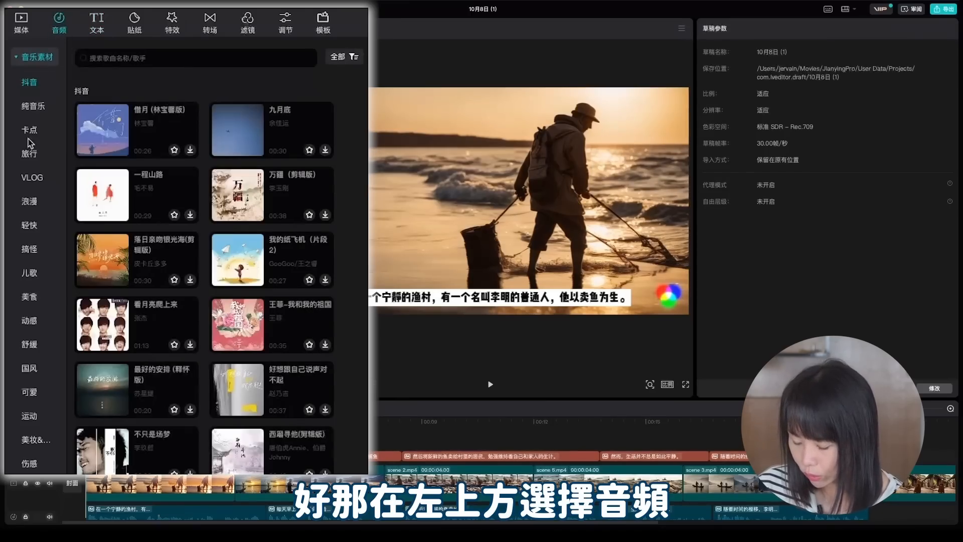
{"action": "scroll", "coordinate": [41, 296], "scroll_direction": "down", "scroll_amount": 2}
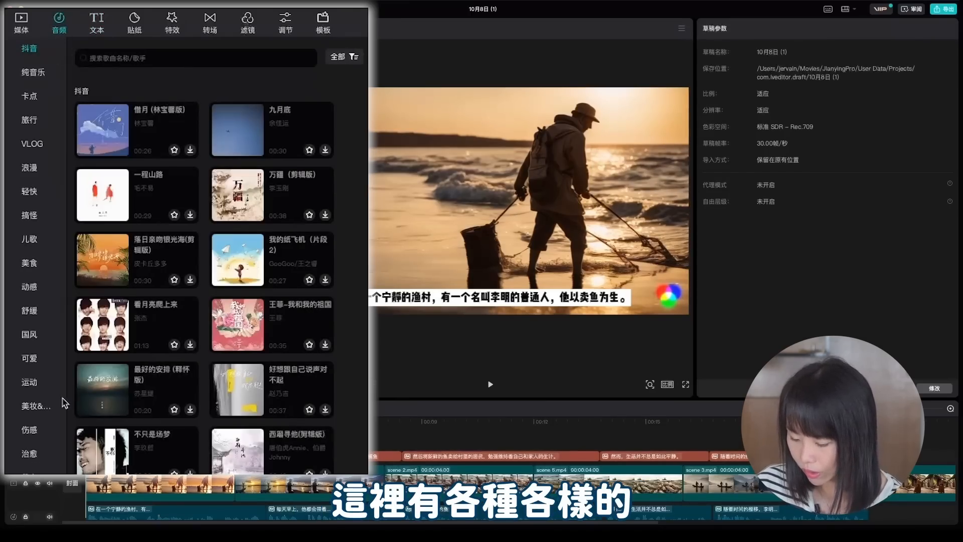
{"action": "scroll", "coordinate": [55, 427], "scroll_direction": "down", "scroll_amount": 5}
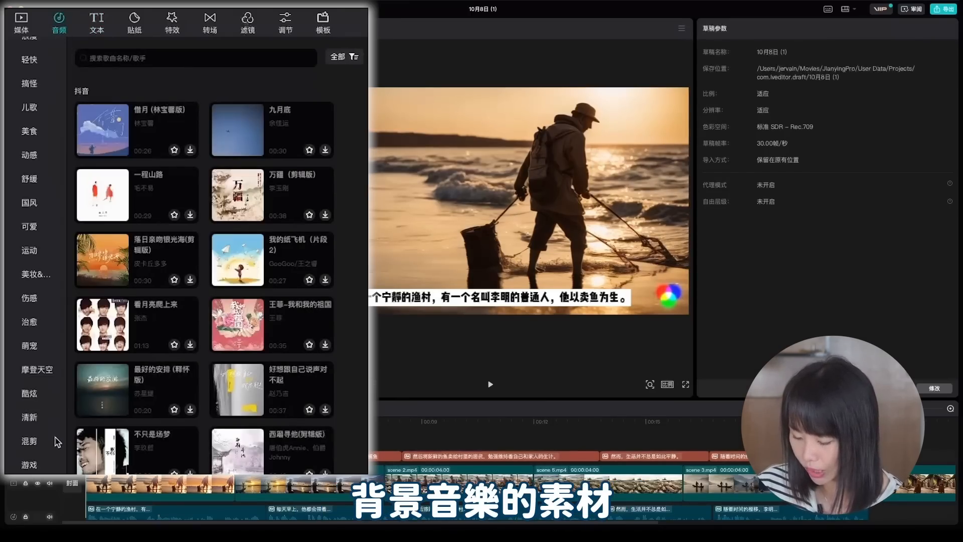
{"action": "scroll", "coordinate": [55, 431], "scroll_direction": "down", "scroll_amount": 5}
{"action": "left_click", "coordinate": [30, 440]}
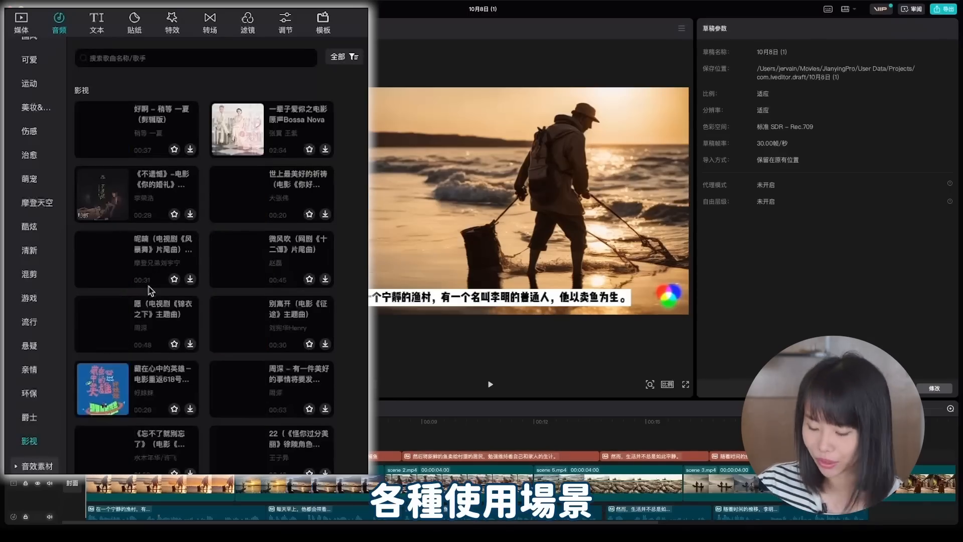
{"action": "scroll", "coordinate": [32, 349], "scroll_direction": "up", "scroll_amount": 3}
{"action": "left_click", "coordinate": [29, 175]}
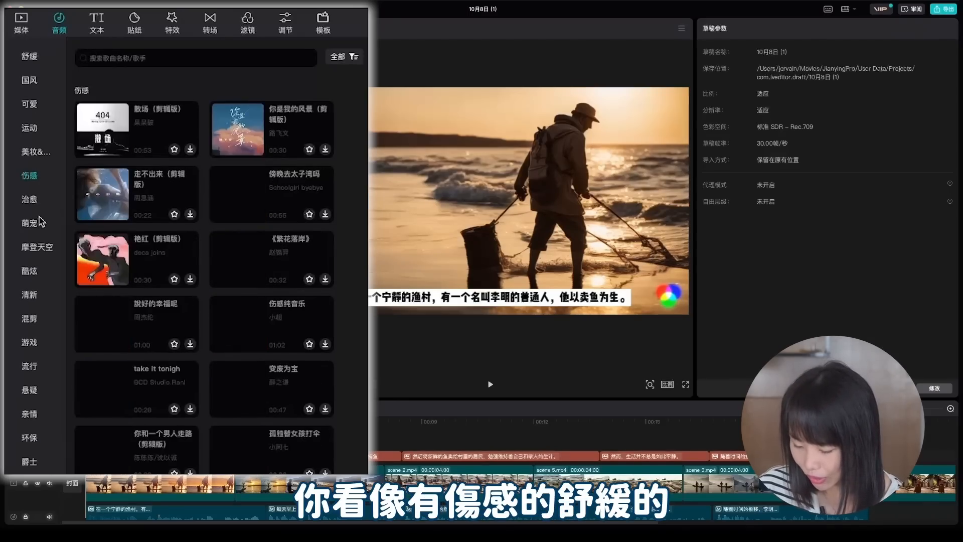
{"action": "scroll", "coordinate": [35, 217], "scroll_direction": "up", "scroll_amount": 3}
{"action": "left_click", "coordinate": [29, 155]}
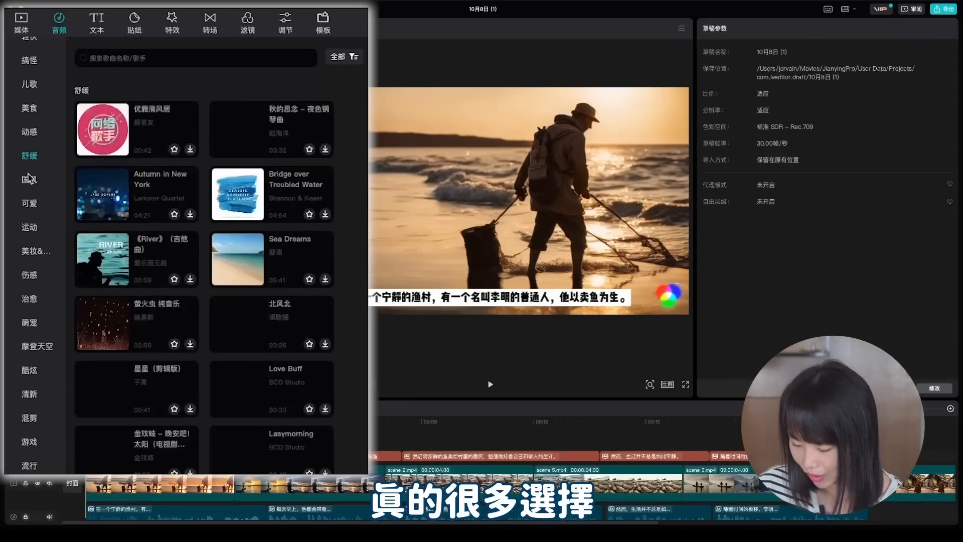
Preview 秋的思念 – 夜色钢琴曲 from the 纯音乐 category and place it at the timeline start as background music
{"action": "scroll", "coordinate": [35, 201], "scroll_direction": "up", "scroll_amount": 3}
{"action": "left_click", "coordinate": [32, 73]}
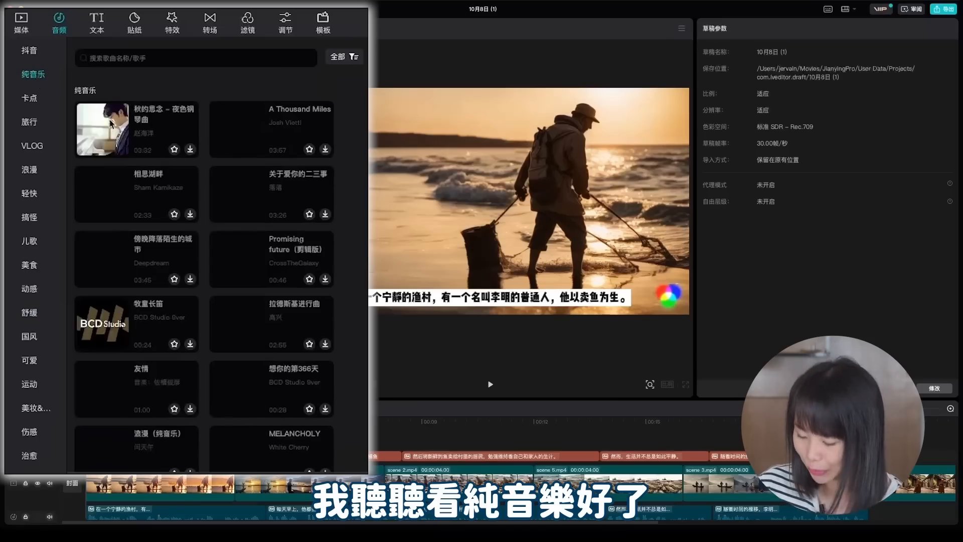
{"action": "left_click", "coordinate": [106, 123]}
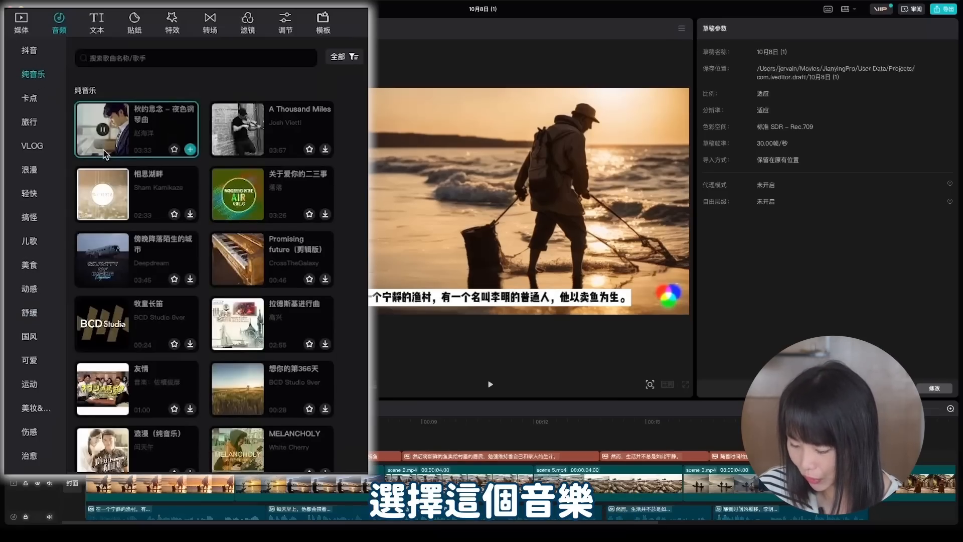
{"action": "left_click_drag", "start_coordinate": [116, 138], "coordinate": [103, 451]}
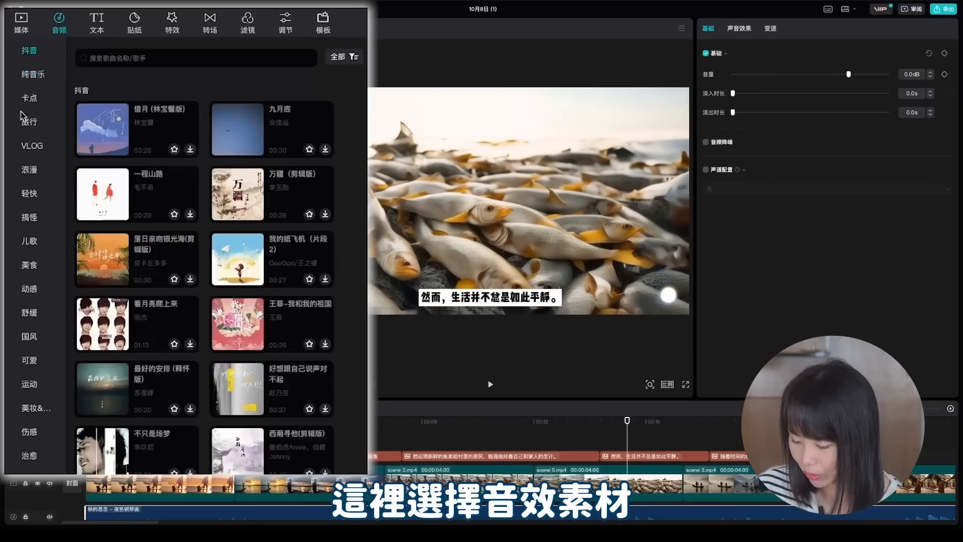
Search the sound effects library for 海浪 and add 海浪声 to the timeline beneath the scene 6 clip
{"action": "scroll", "coordinate": [26, 64], "scroll_direction": "up", "scroll_amount": 1}
{"action": "left_click", "coordinate": [30, 58]}
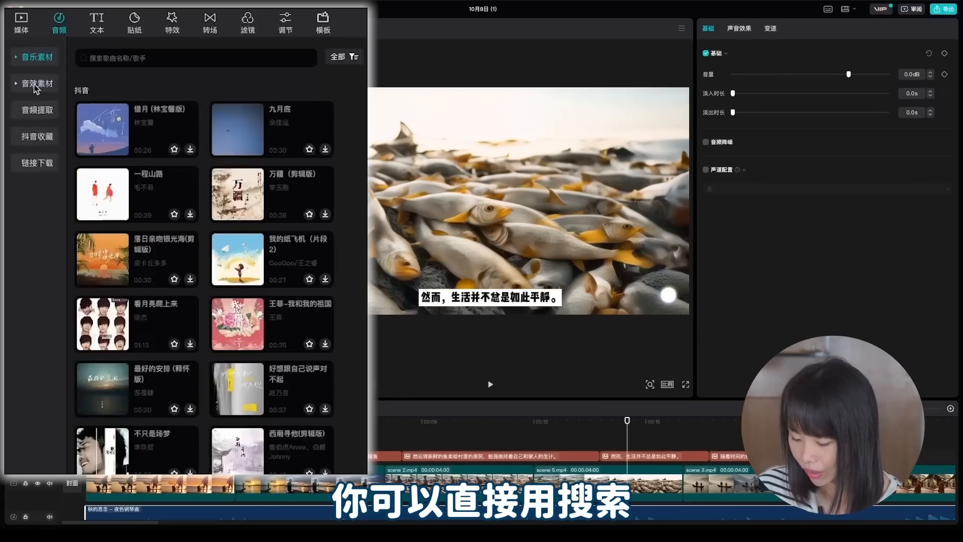
{"action": "left_click", "coordinate": [36, 84]}
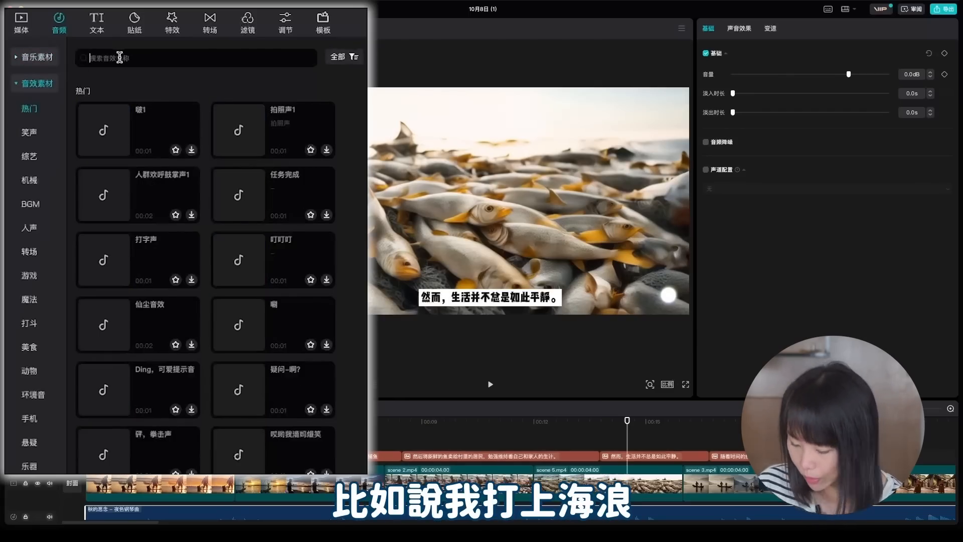
{"action": "left_click", "coordinate": [119, 58]}
{"action": "type", "text": "hailan"}
{"action": "key", "text": "space"}
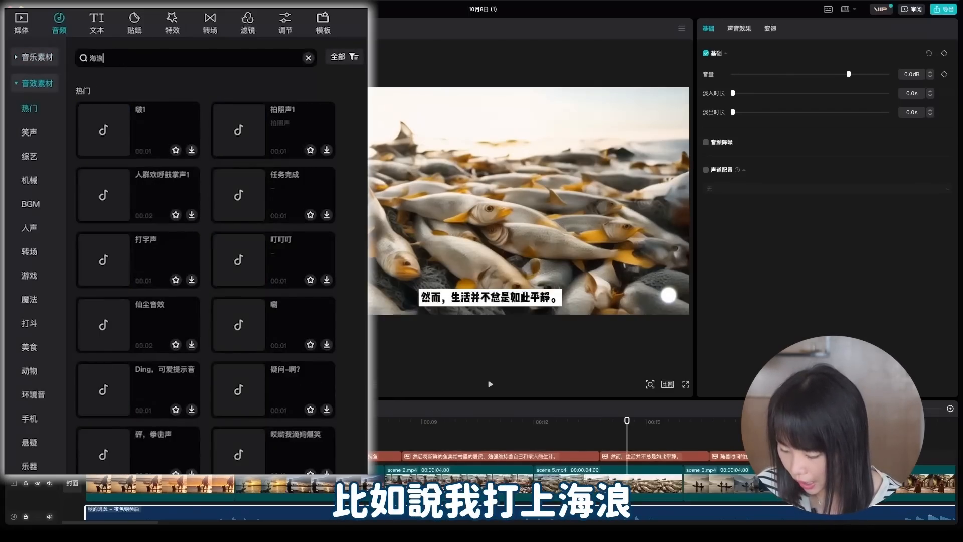
{"action": "key", "text": "Return"}
{"action": "left_click", "coordinate": [107, 118]}
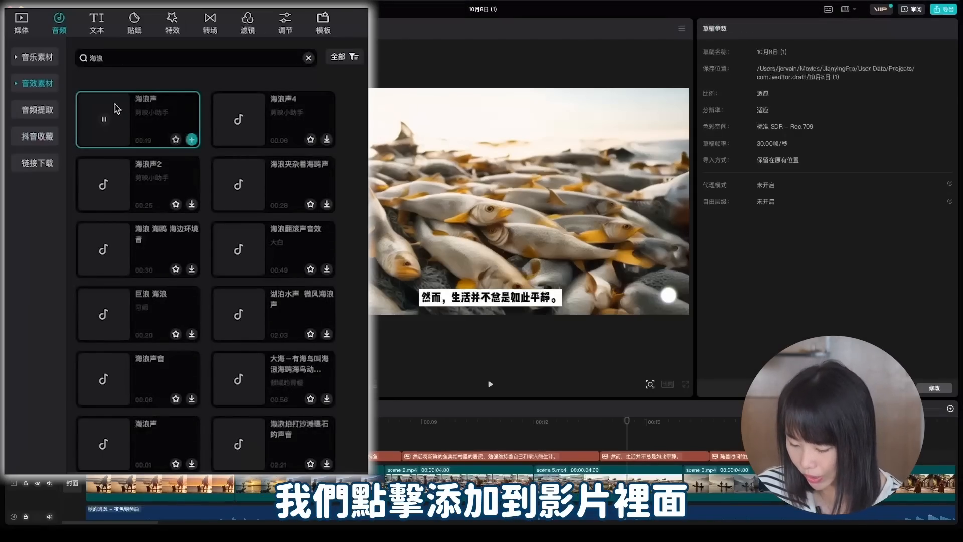
{"action": "left_click_drag", "start_coordinate": [116, 108], "coordinate": [261, 439]}
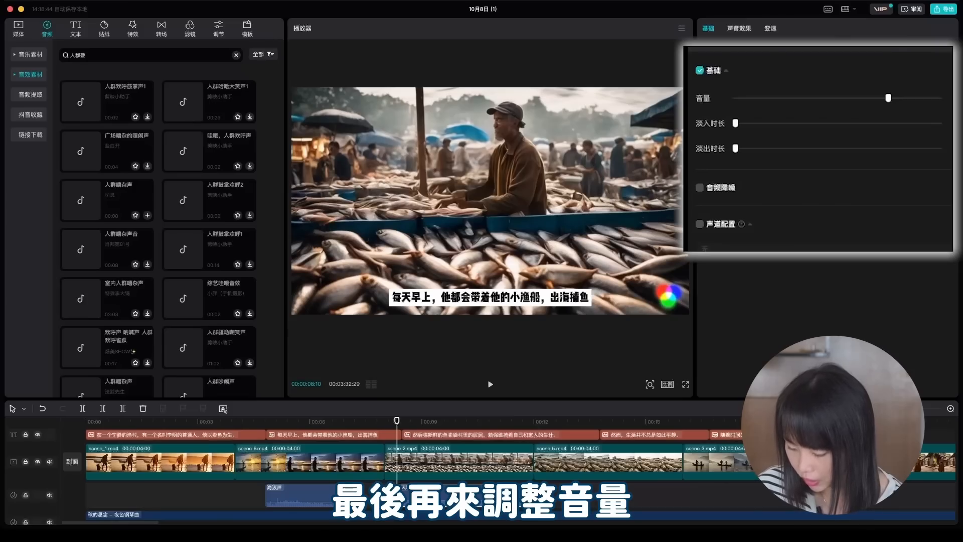
Lower the volume of the 人群嘈杂声 sound effect slightly and give it a fade-in and a fade-out
{"action": "left_click_drag", "start_coordinate": [735, 123], "coordinate": [767, 149]}
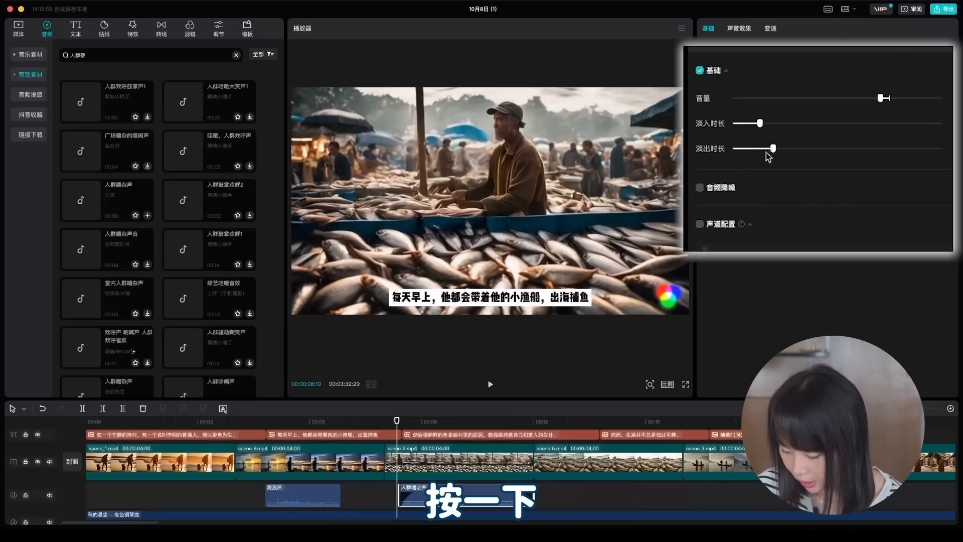